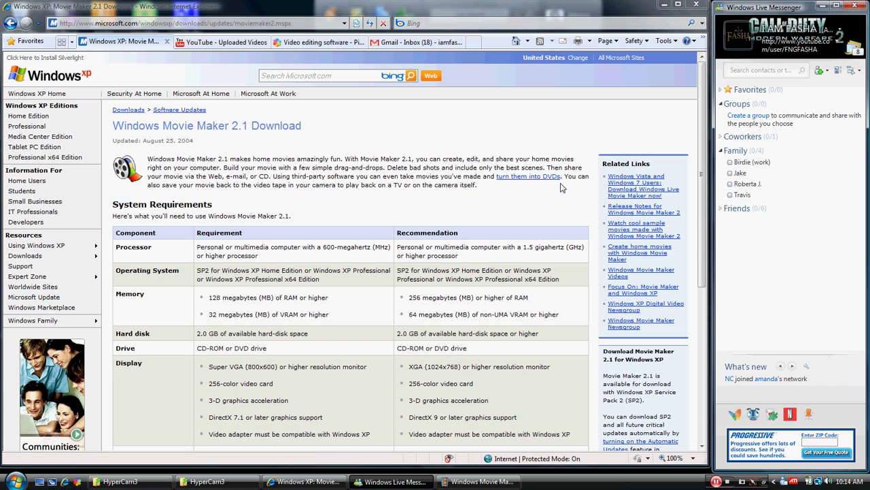
- Minimize Internet Explorer, the HyperCam3 folder and Windows Live Messenger to show the I AM FASHA desktop
{"action": "left_click", "coordinate": [664, 5]}
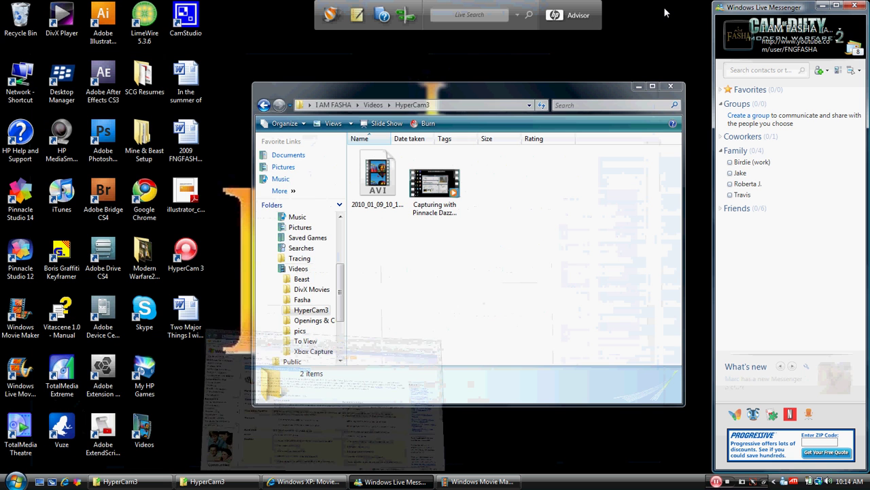
{"action": "left_click", "coordinate": [639, 86]}
{"action": "left_click", "coordinate": [824, 6]}
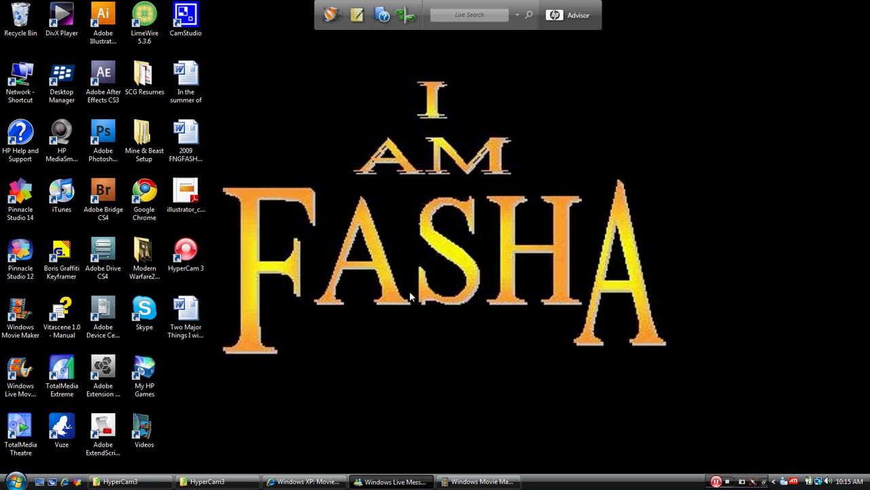
{"action": "left_click", "coordinate": [454, 483]}
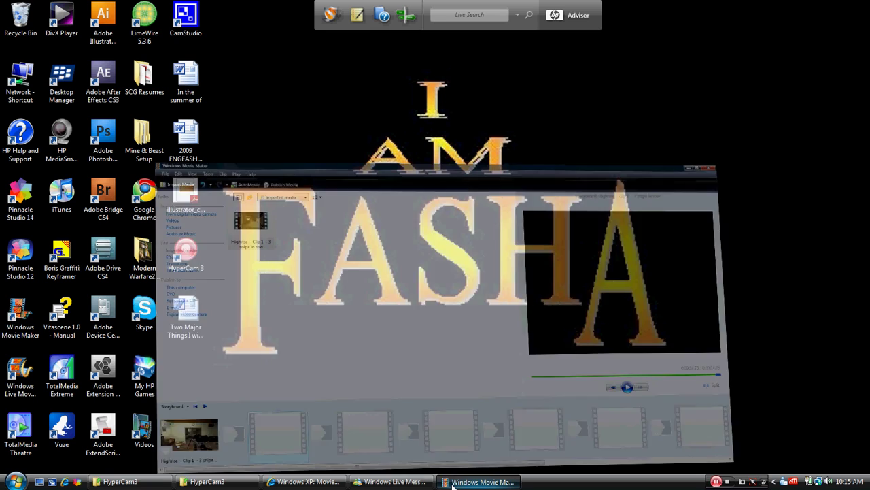
{"action": "left_click", "coordinate": [454, 484]}
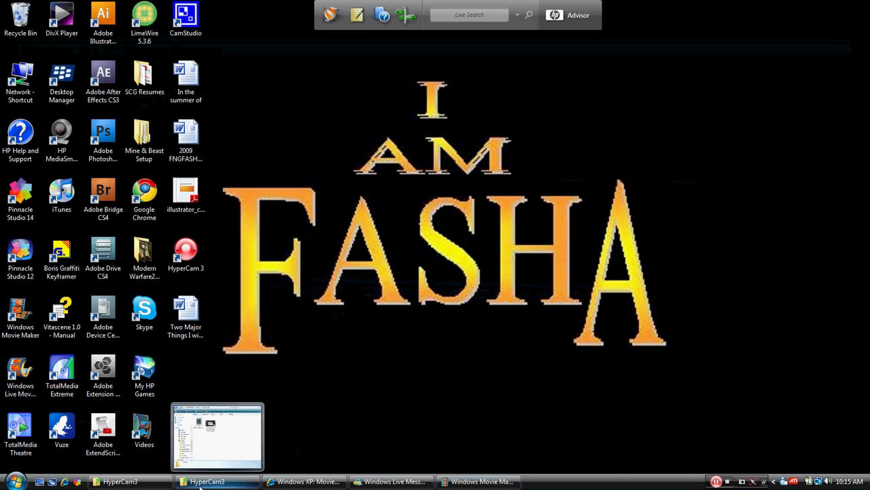
{"action": "mouse_move", "coordinate": [164, 486]}
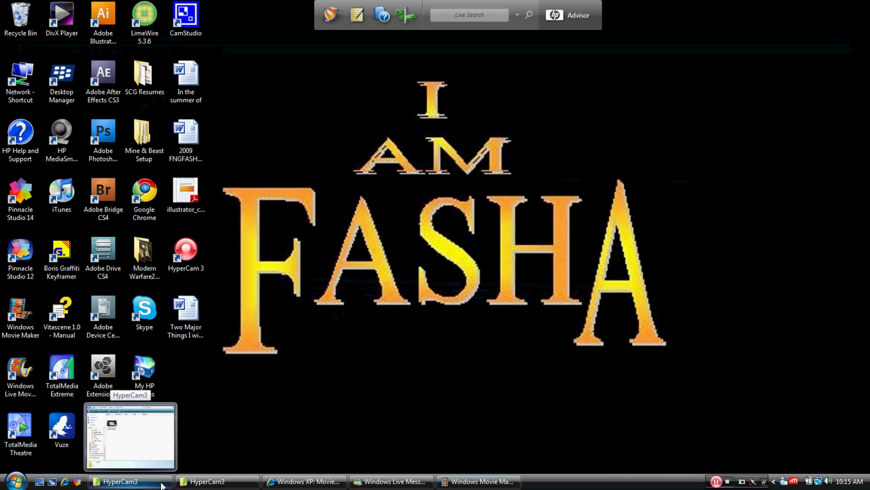
{"action": "mouse_move", "coordinate": [326, 485]}
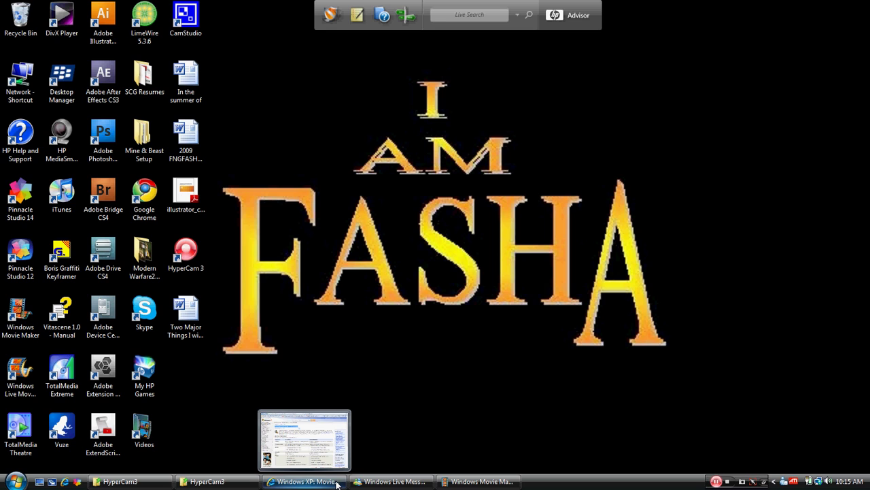
{"action": "mouse_move", "coordinate": [378, 480]}
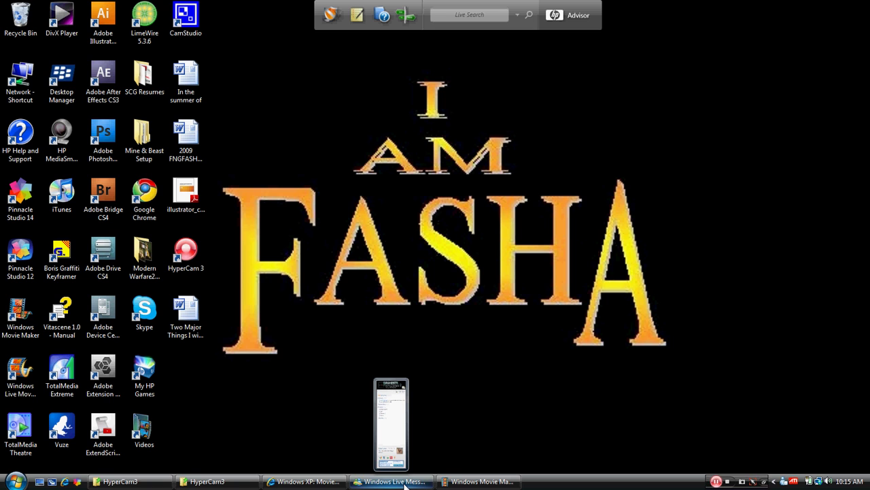
{"action": "mouse_move", "coordinate": [453, 481]}
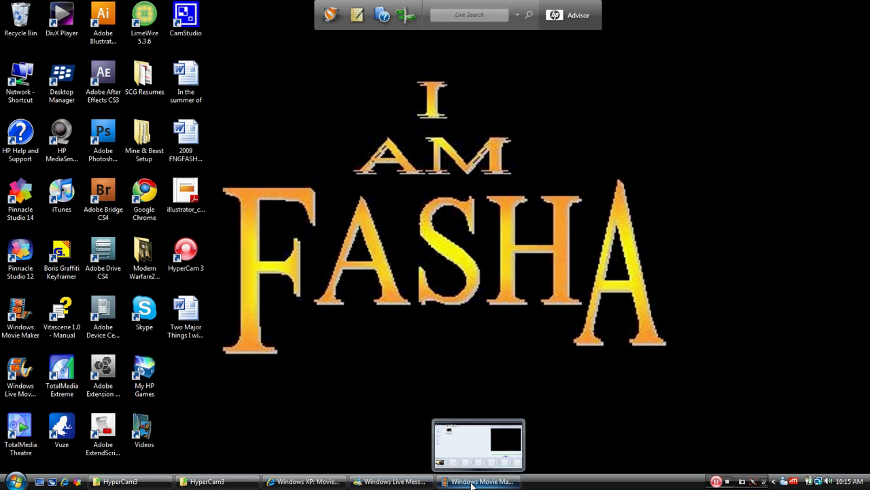
- Restore Internet Explorer to the Windows Movie Maker 2.1 Download page and deselect its title text
{"action": "left_click", "coordinate": [327, 486]}
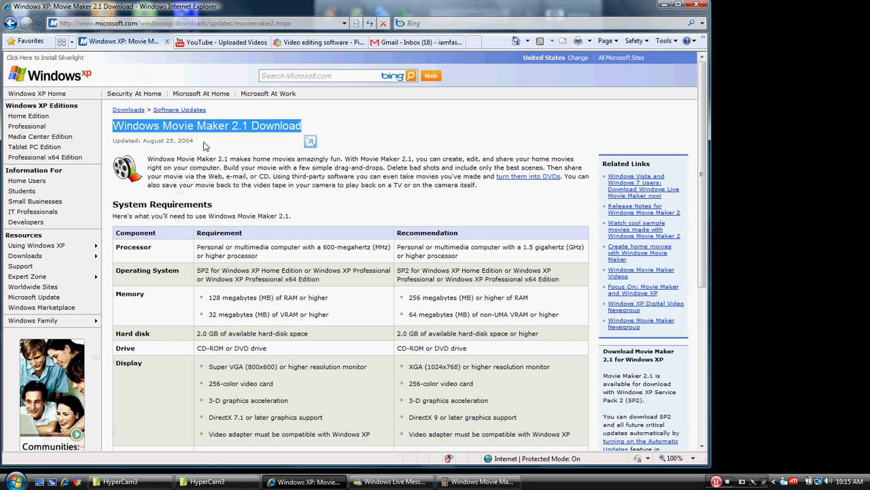
{"action": "left_click", "coordinate": [164, 152]}
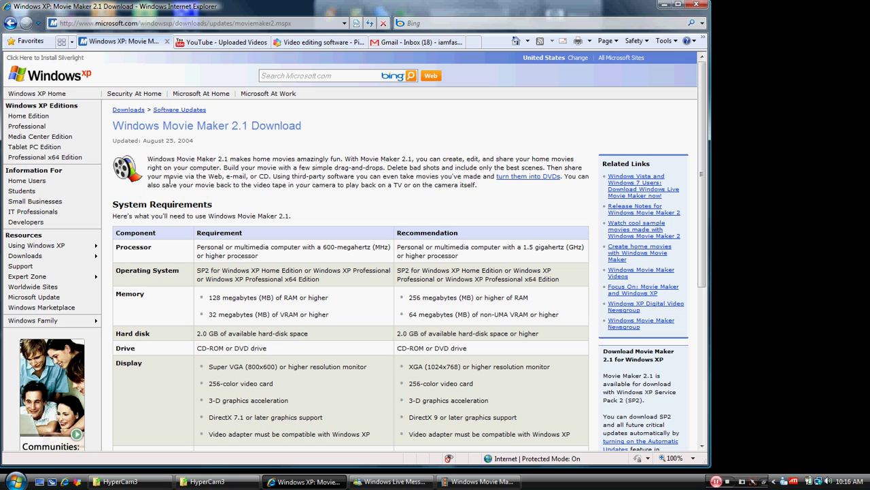
- Minimize Internet Explorer and bring up the Windows Movie Maker window
{"action": "left_click", "coordinate": [664, 5]}
{"action": "left_click", "coordinate": [40, 375]}
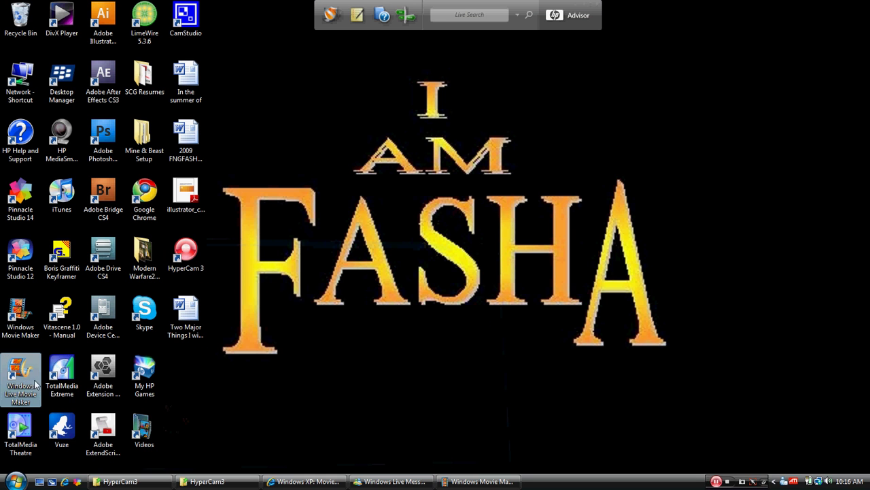
{"action": "left_click", "coordinate": [21, 314]}
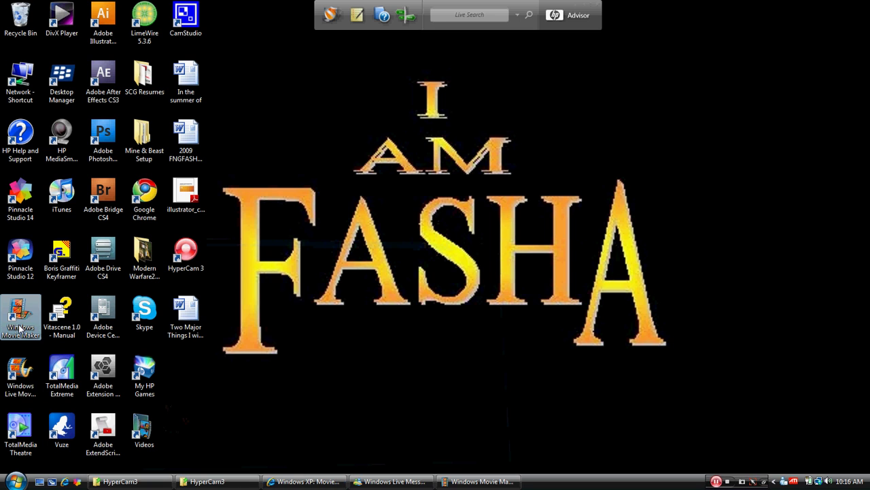
{"action": "left_click", "coordinate": [477, 482]}
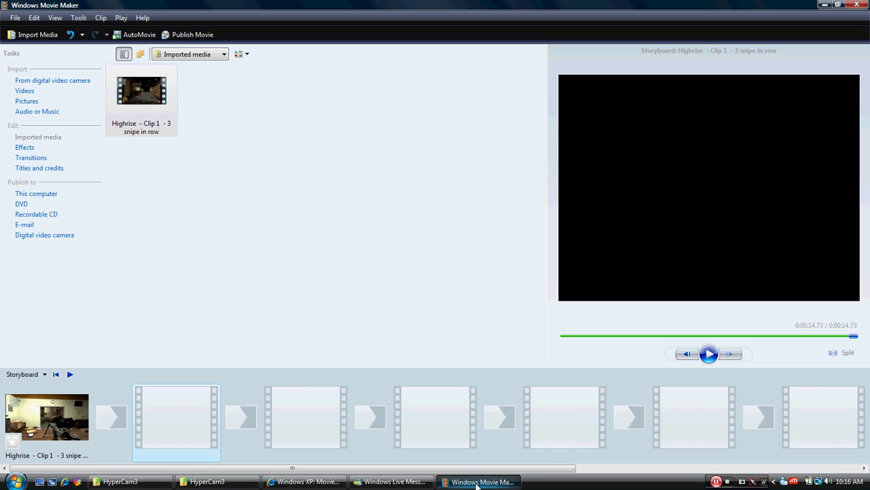
- Remove the Highrise clip from both Imported media and the storyboard
{"action": "right_click", "coordinate": [141, 99]}
{"action": "left_click", "coordinate": [185, 168]}
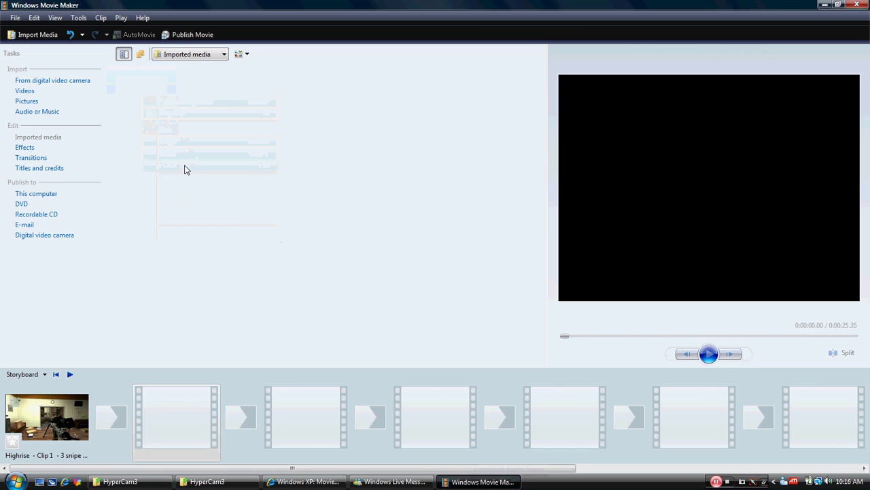
{"action": "right_click", "coordinate": [63, 413]}
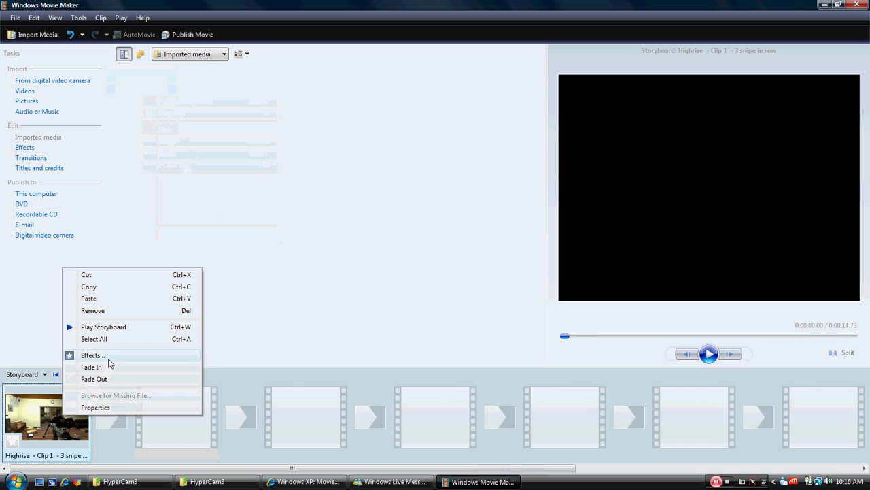
{"action": "left_click", "coordinate": [99, 319]}
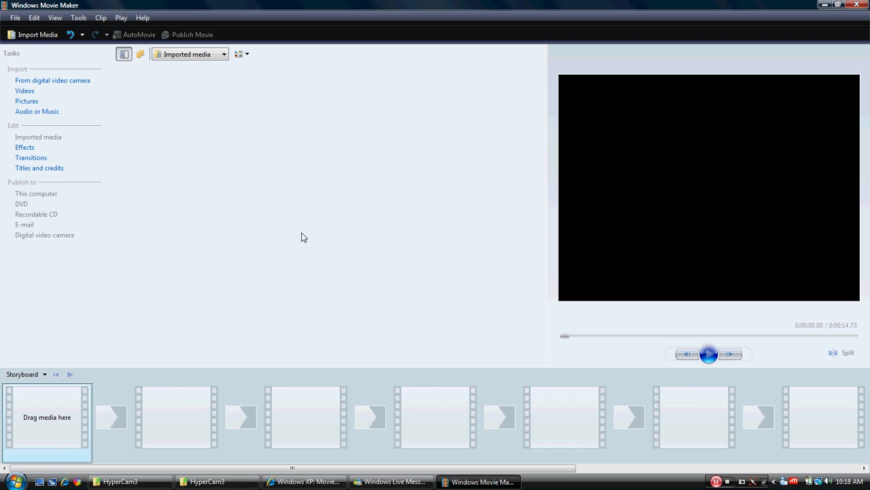
- Use Import Media on the toolbar to bring up the Import Media Items dialog on the Videos folder
{"action": "left_click", "coordinate": [33, 38]}
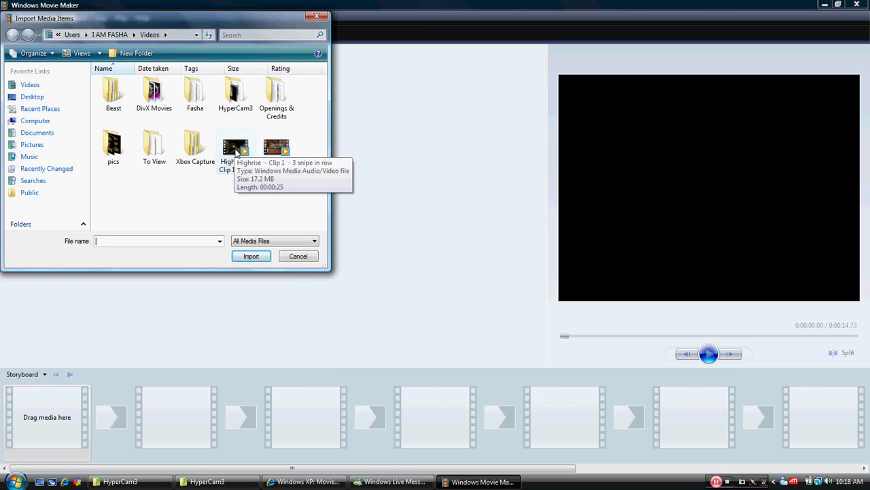
- Reopen the import dialog and import 'Highrise - Clip 1 - 3 snipe in row'
{"action": "left_click", "coordinate": [317, 15]}
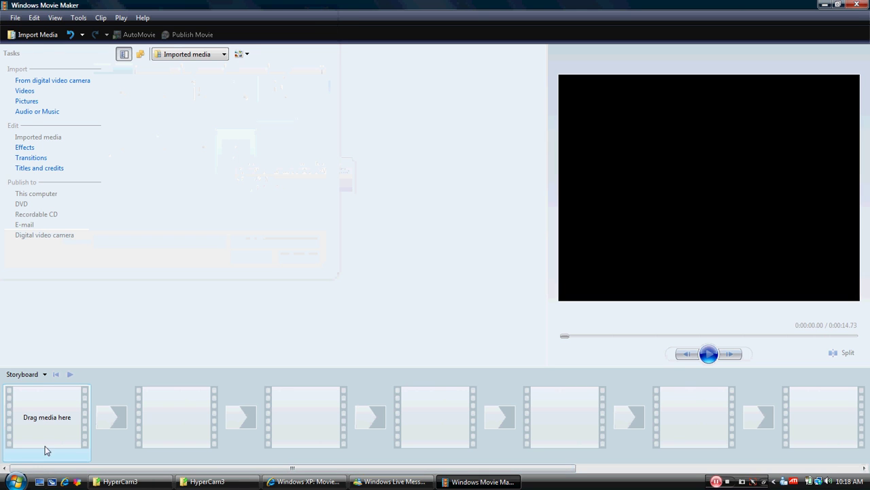
{"action": "left_click", "coordinate": [39, 35]}
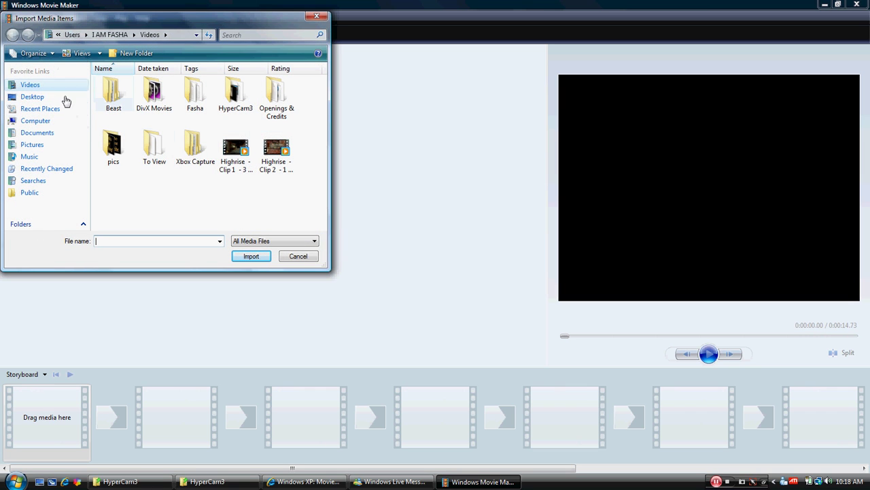
{"action": "left_click", "coordinate": [241, 156]}
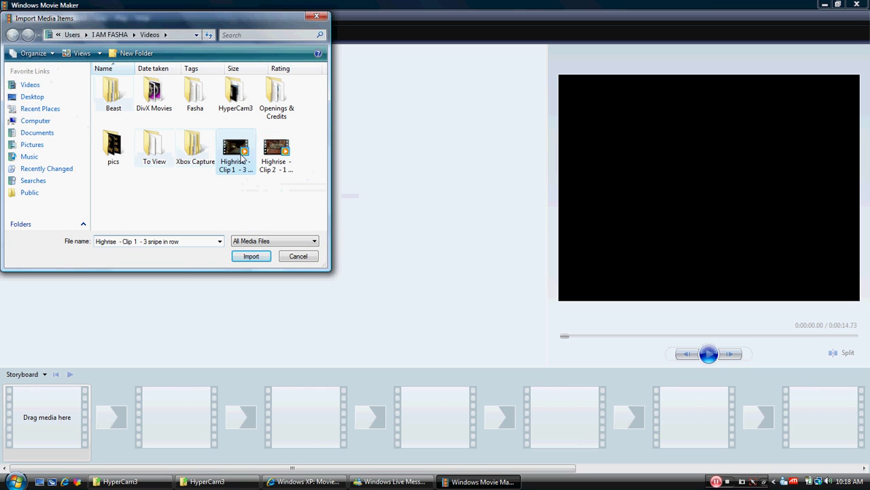
{"action": "left_click", "coordinate": [265, 256]}
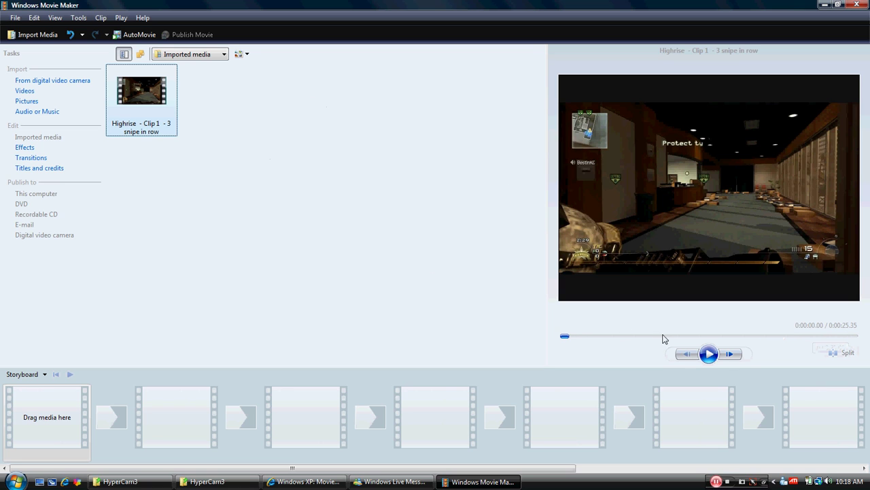
- Play Highrise Clip 1 in the preview, pausing at 0:00:15.73 and then at 0:00:21.43
{"action": "left_click", "coordinate": [708, 354]}
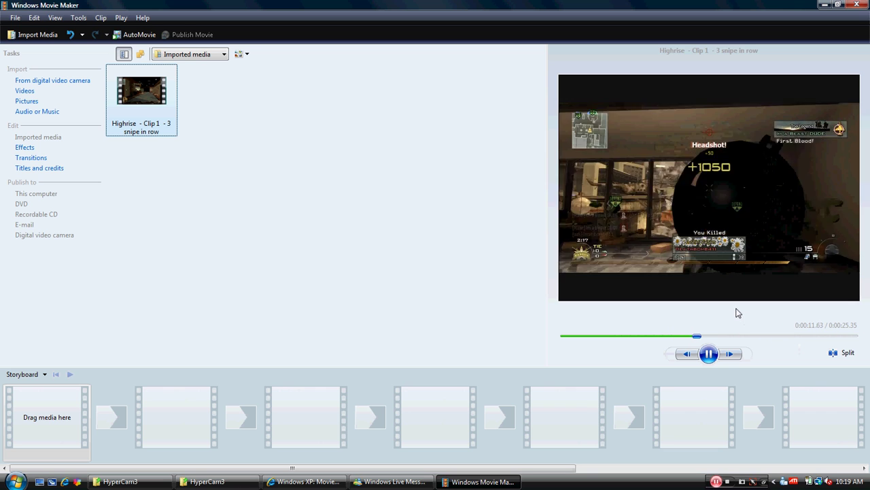
{"action": "left_click", "coordinate": [708, 356]}
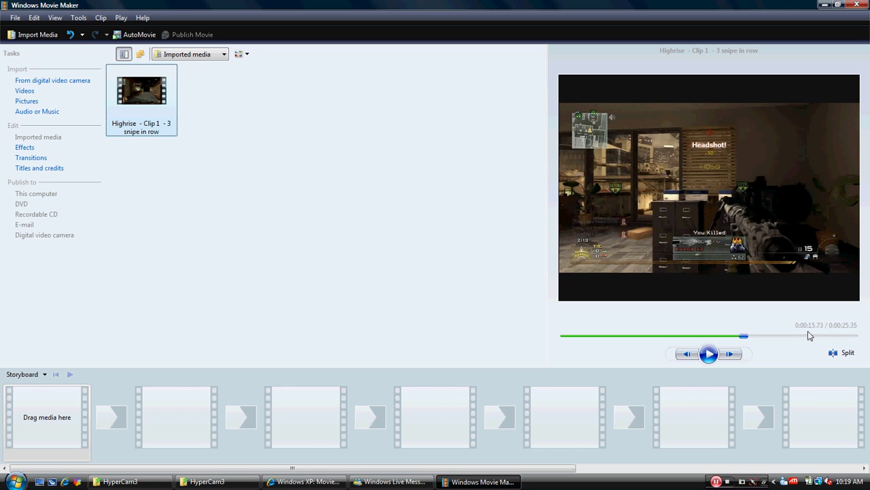
{"action": "left_click", "coordinate": [710, 356]}
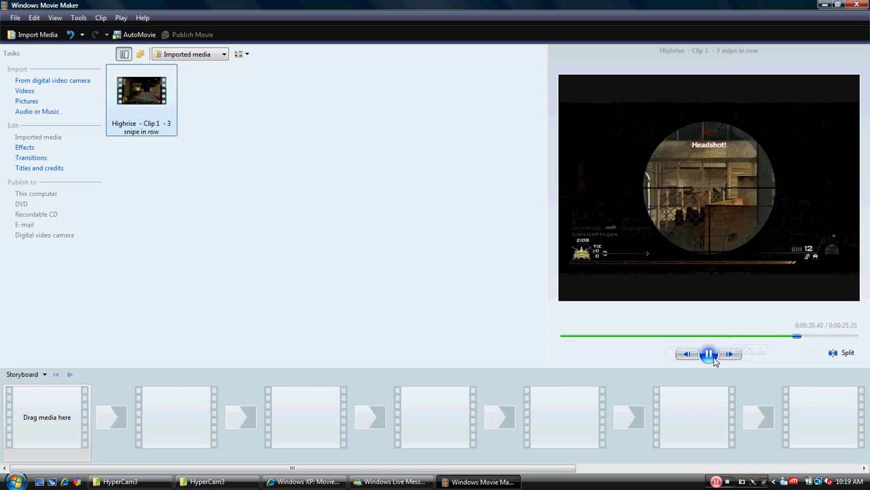
{"action": "left_click", "coordinate": [710, 357]}
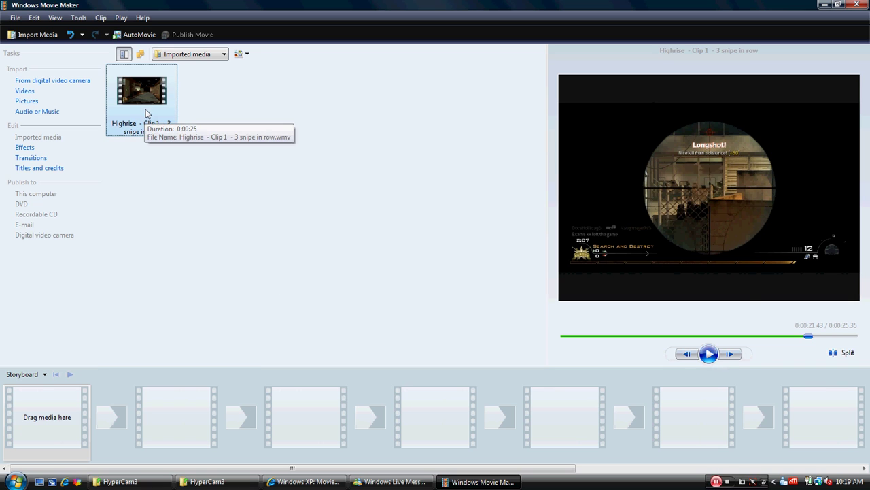
- Drag Highrise Clip 1 into the first storyboard slot and play it to 0:00:02.87
{"action": "left_click_drag", "start_coordinate": [143, 100], "coordinate": [42, 436]}
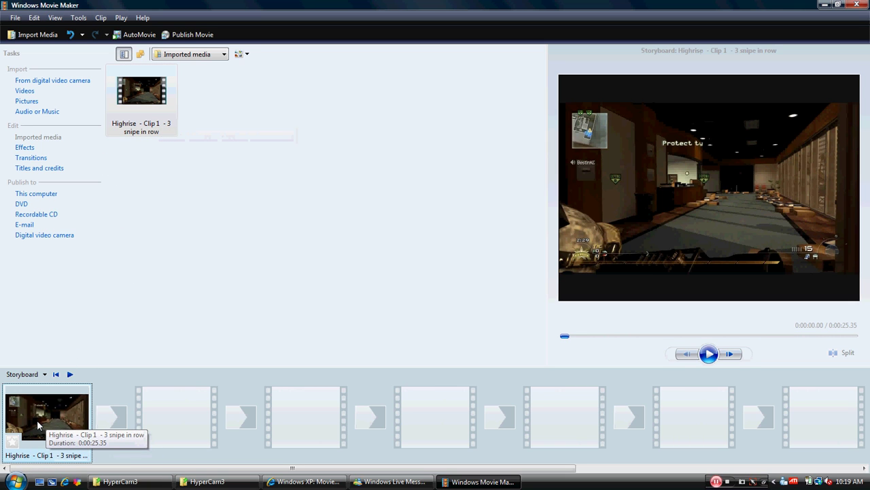
{"action": "left_click", "coordinate": [708, 354]}
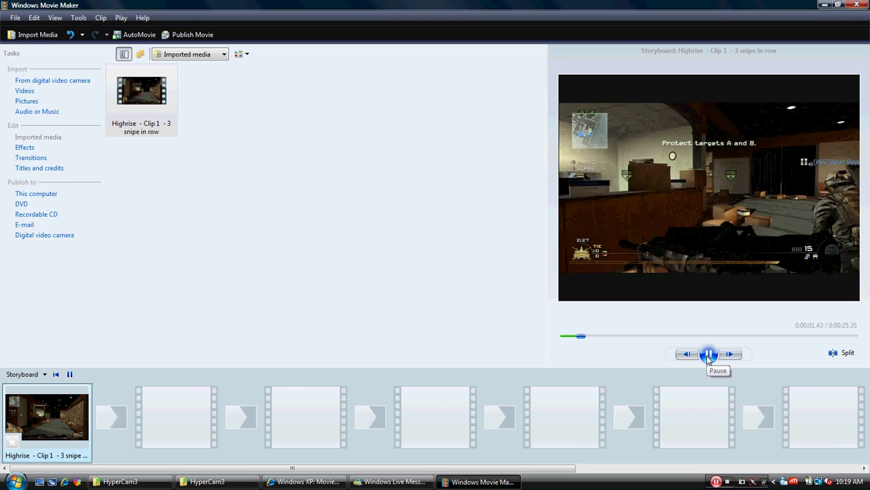
{"action": "left_click", "coordinate": [708, 354]}
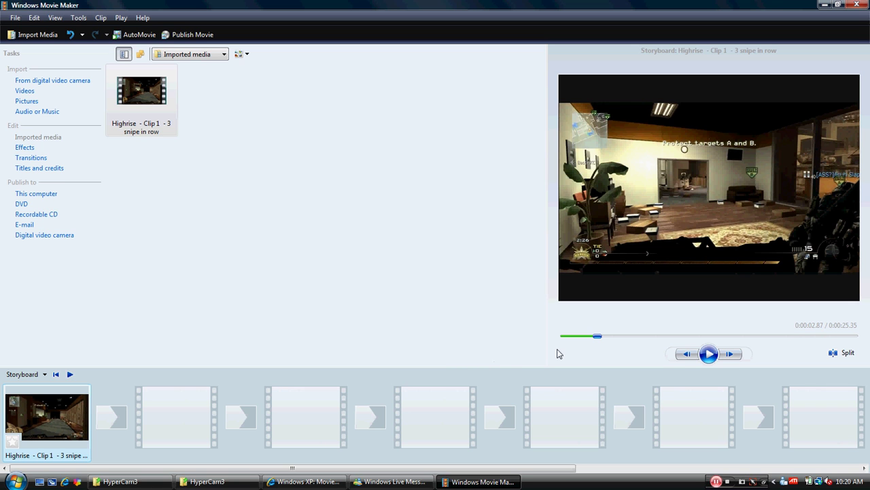
- Play and pause the storyboard preview, scrub it back to 0:00:05.06, then reselect the clip
{"action": "left_click", "coordinate": [708, 354]}
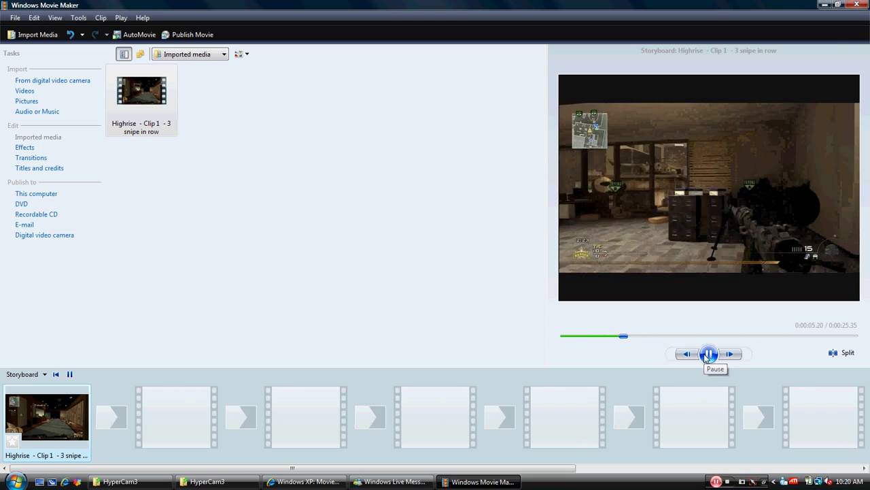
{"action": "left_click", "coordinate": [708, 354]}
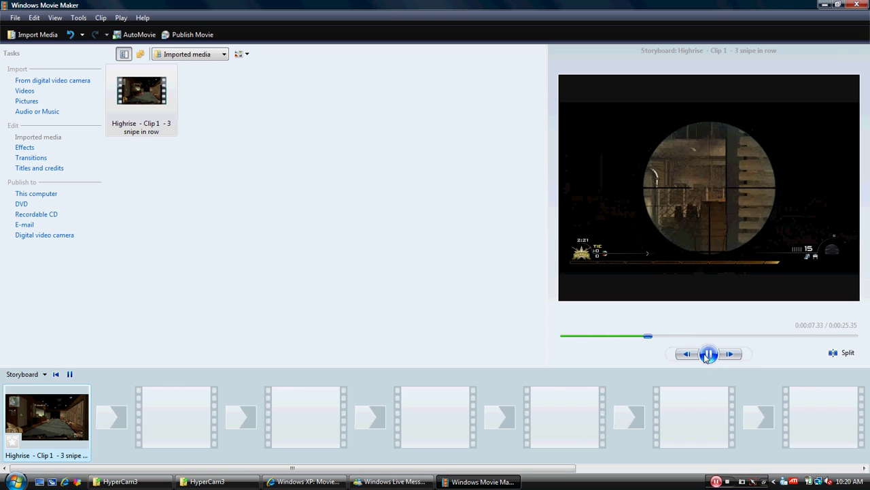
{"action": "left_click", "coordinate": [708, 354]}
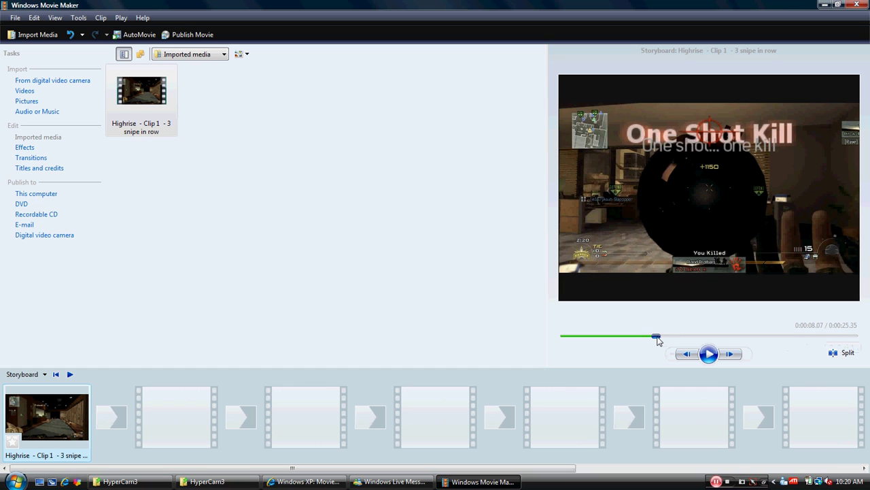
{"action": "left_click_drag", "start_coordinate": [656, 336], "coordinate": [625, 340]}
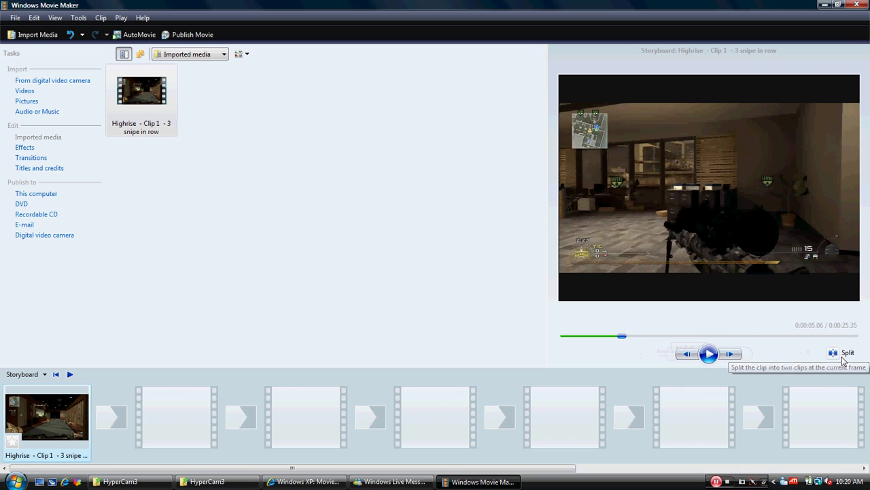
{"action": "left_click", "coordinate": [127, 368]}
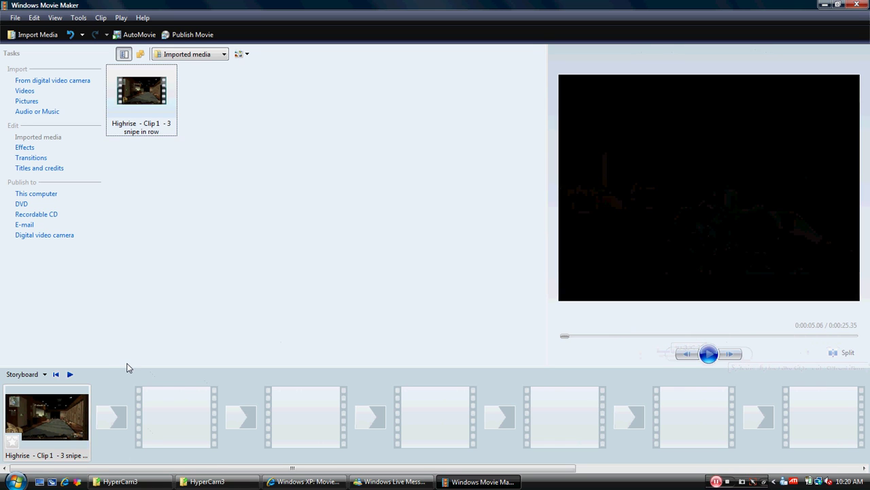
{"action": "left_click", "coordinate": [76, 413]}
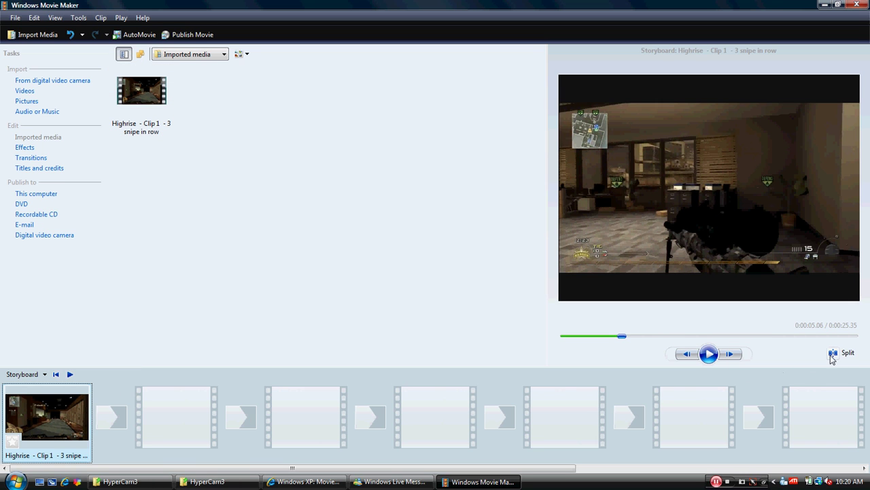
- Split the Highrise clip at 0:00:05.06 and preview each of the two resulting parts
{"action": "left_click", "coordinate": [833, 353]}
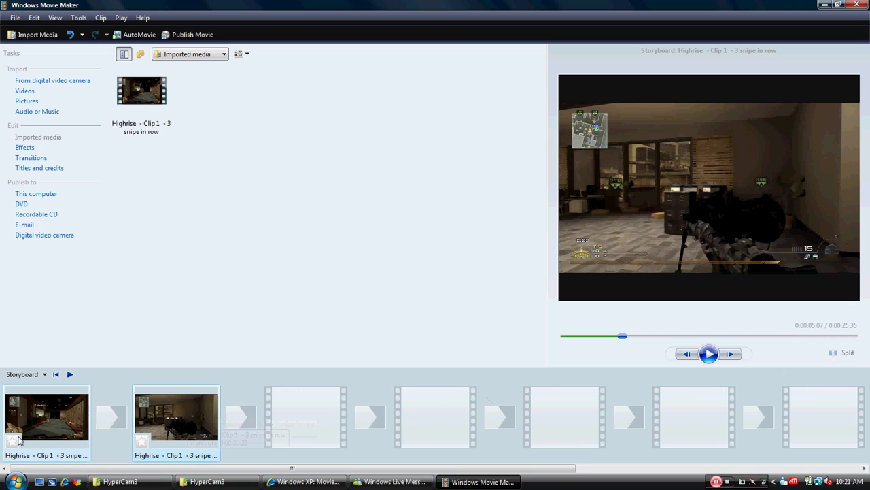
{"action": "left_click", "coordinate": [43, 437]}
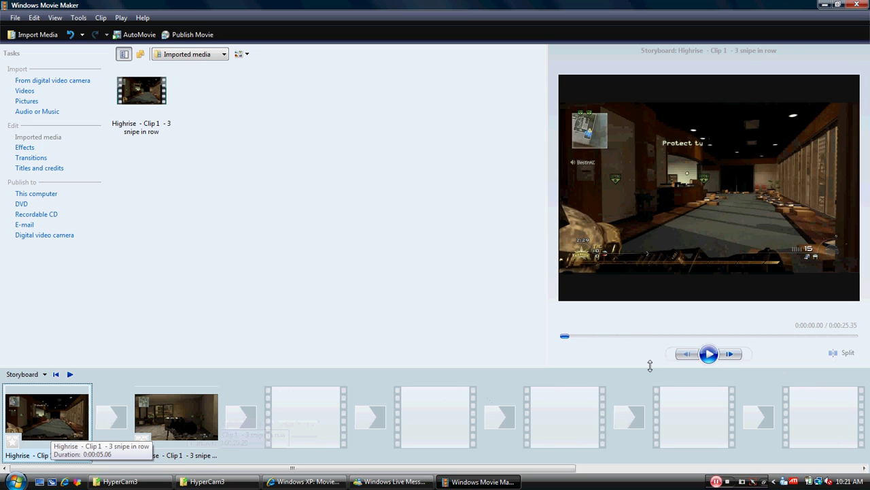
{"action": "left_click", "coordinate": [170, 411]}
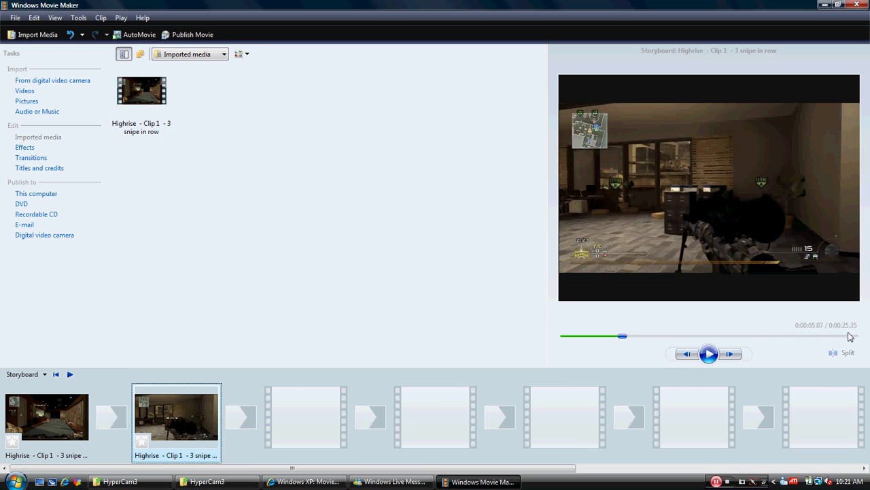
{"action": "left_click", "coordinate": [63, 443]}
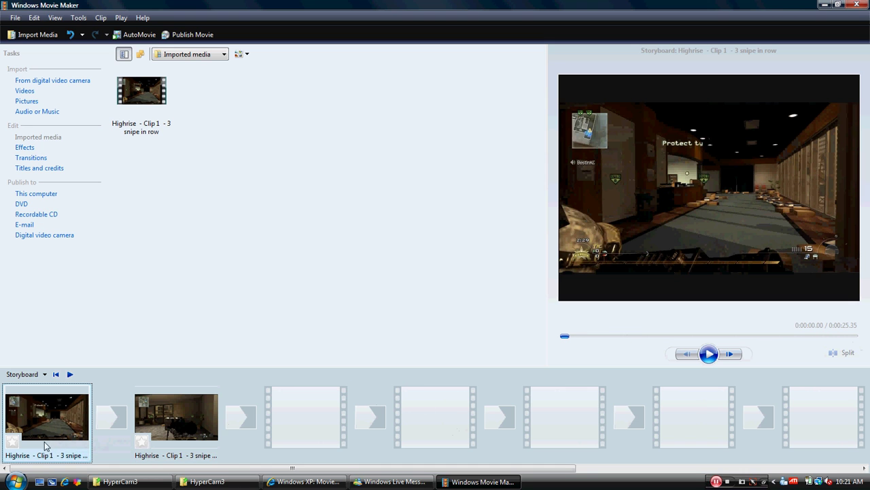
{"action": "left_click", "coordinate": [709, 353]}
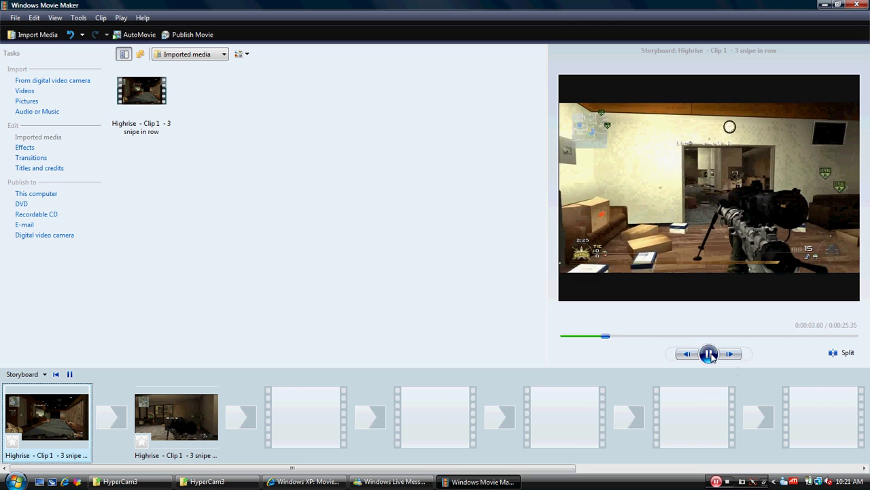
{"action": "left_click", "coordinate": [709, 353]}
{"action": "left_click", "coordinate": [202, 427]}
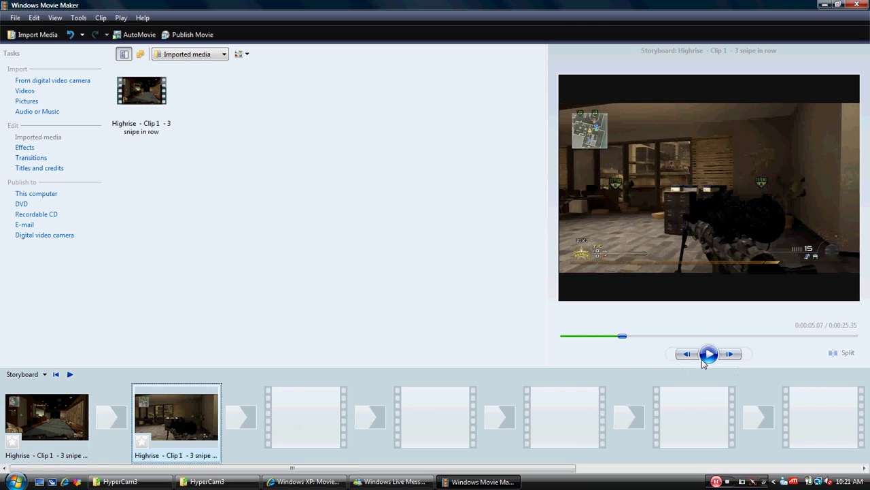
{"action": "left_click", "coordinate": [709, 353]}
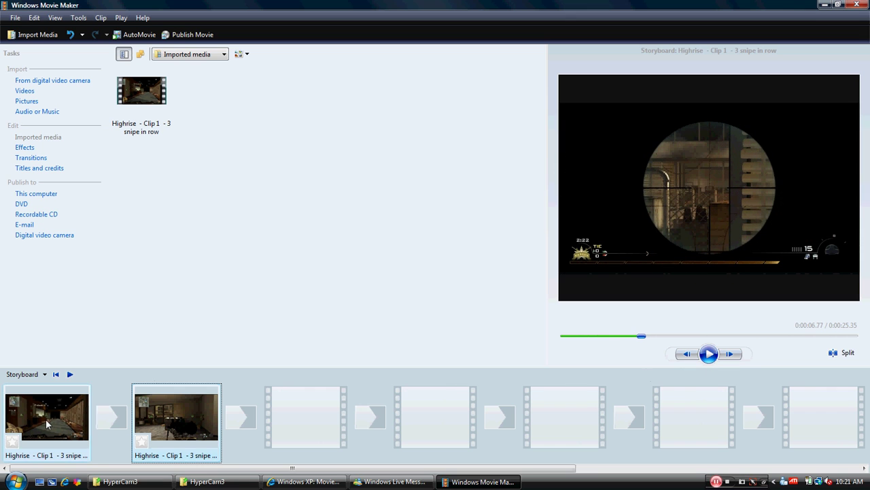
- Remove the opening storyboard part, leaving a 20.29-second clip, and preview it to 0:00:04.17
{"action": "right_click", "coordinate": [46, 419]}
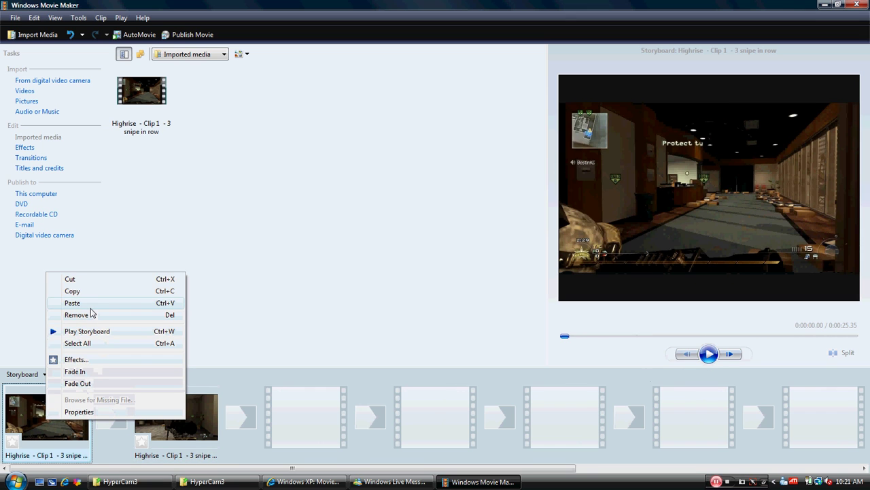
{"action": "left_click", "coordinate": [77, 315]}
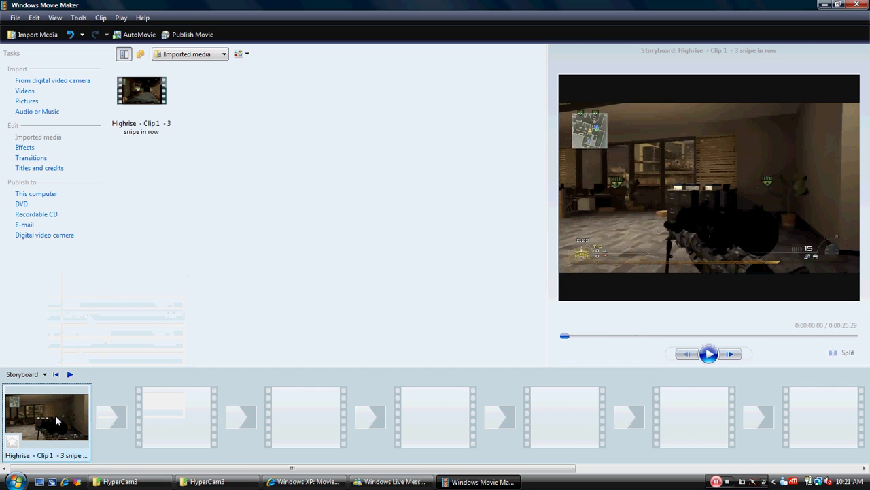
{"action": "left_click", "coordinate": [709, 355]}
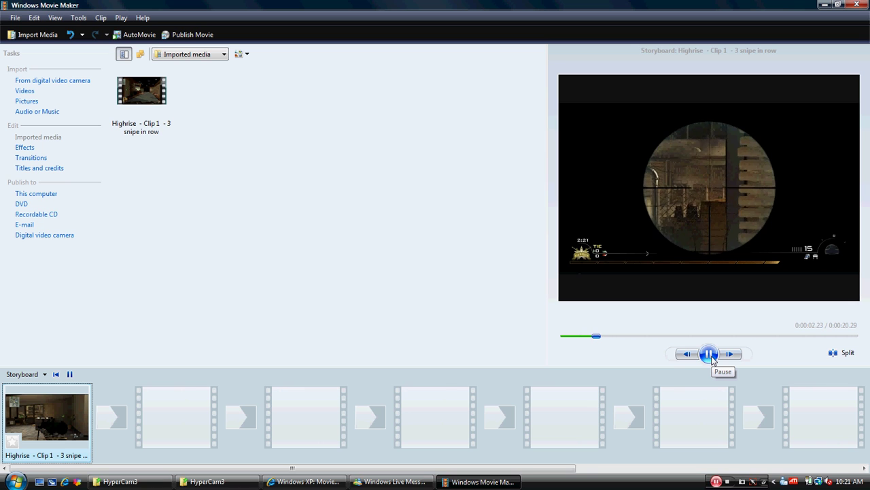
{"action": "left_click", "coordinate": [712, 361]}
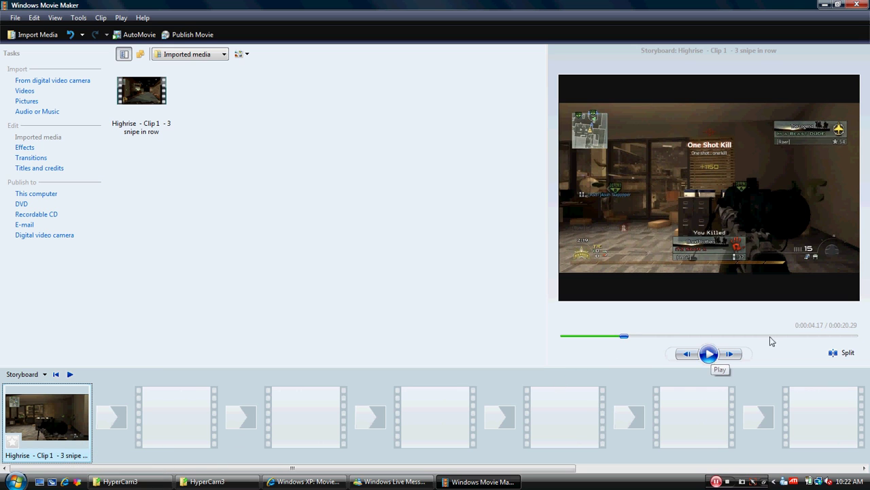
- Split the Highrise clip at 0:00:13.50 in the preview
{"action": "left_click", "coordinate": [709, 353]}
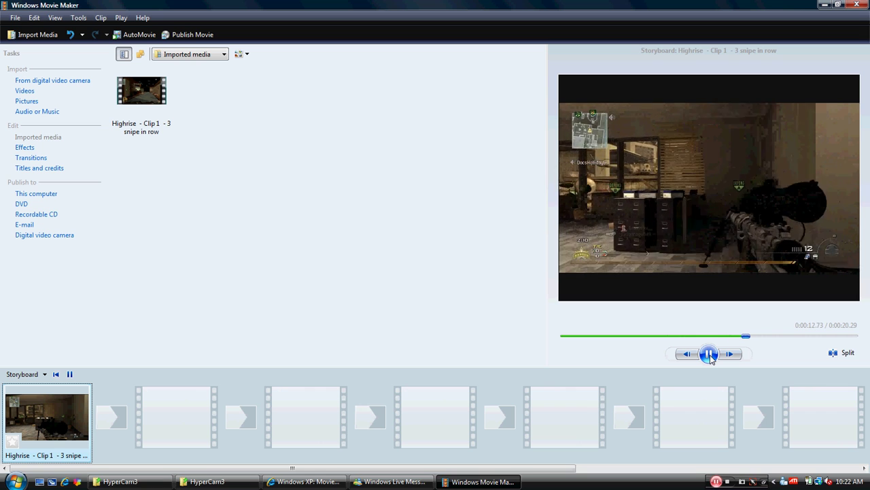
{"action": "left_click", "coordinate": [709, 356]}
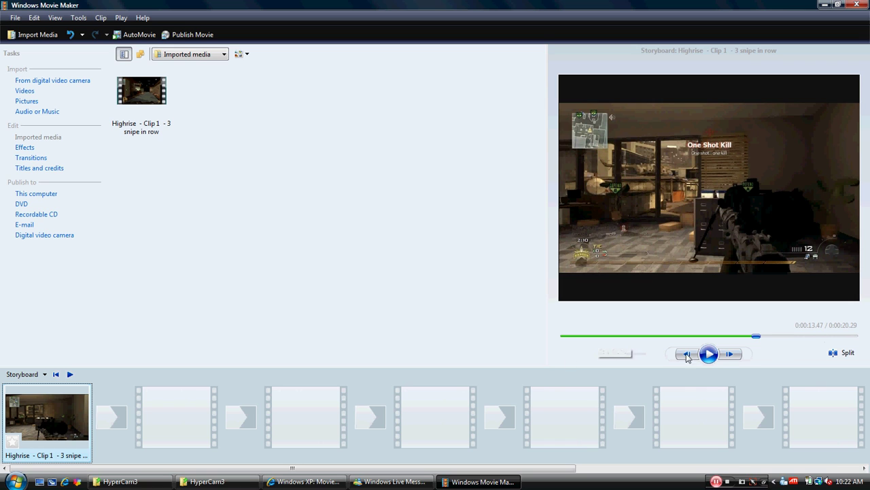
{"action": "left_click", "coordinate": [835, 359]}
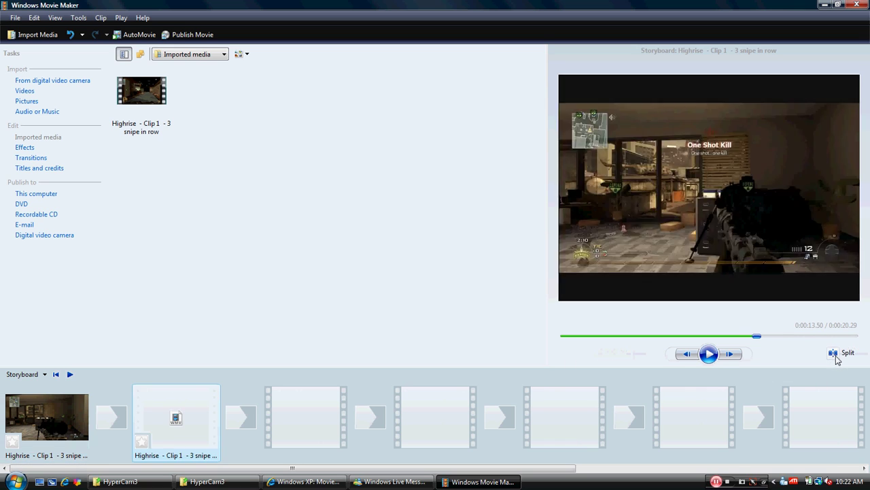
- Select the 6.83-second ending clip and play it through to 0:00:20.29
{"action": "left_click", "coordinate": [48, 415]}
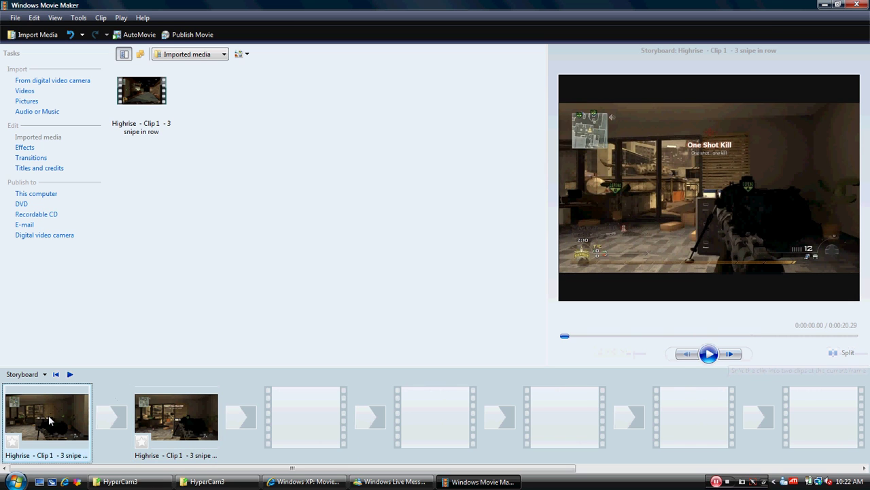
{"action": "left_click", "coordinate": [179, 417]}
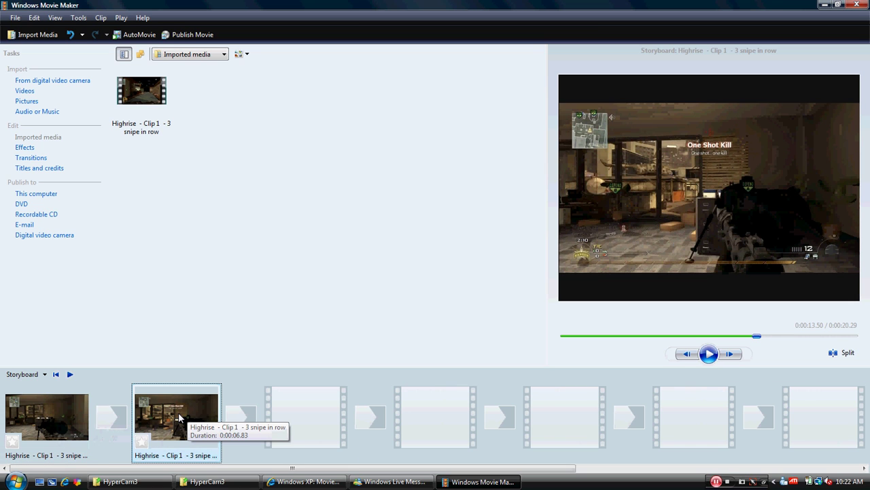
{"action": "left_click", "coordinate": [709, 356]}
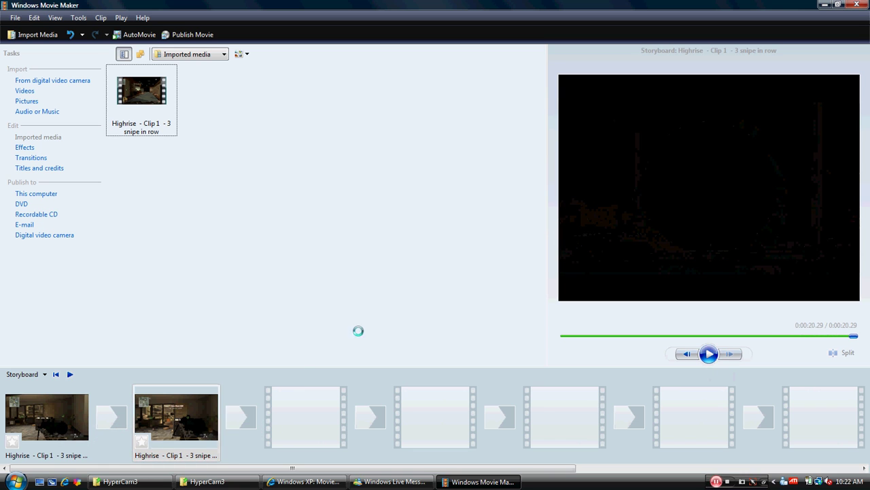
- Remove the second storyboard clip and play the remaining 0:00:13.47 Highrise clip
{"action": "right_click", "coordinate": [162, 421]}
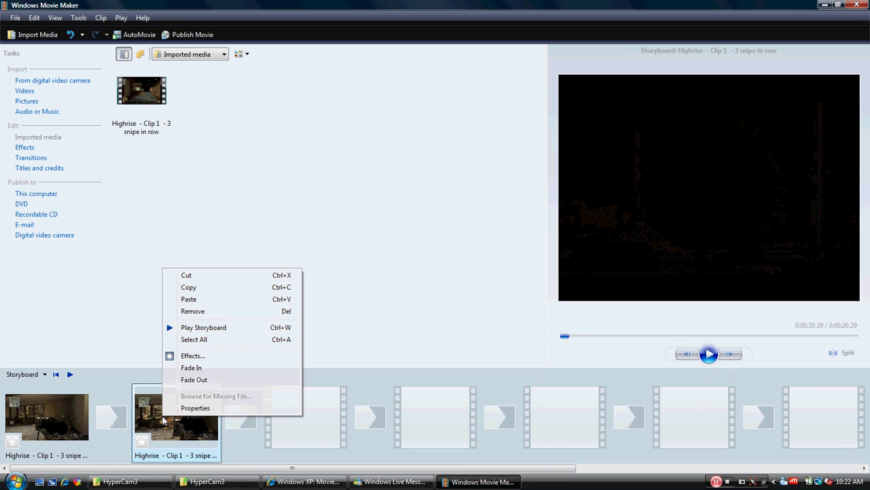
{"action": "left_click", "coordinate": [192, 311]}
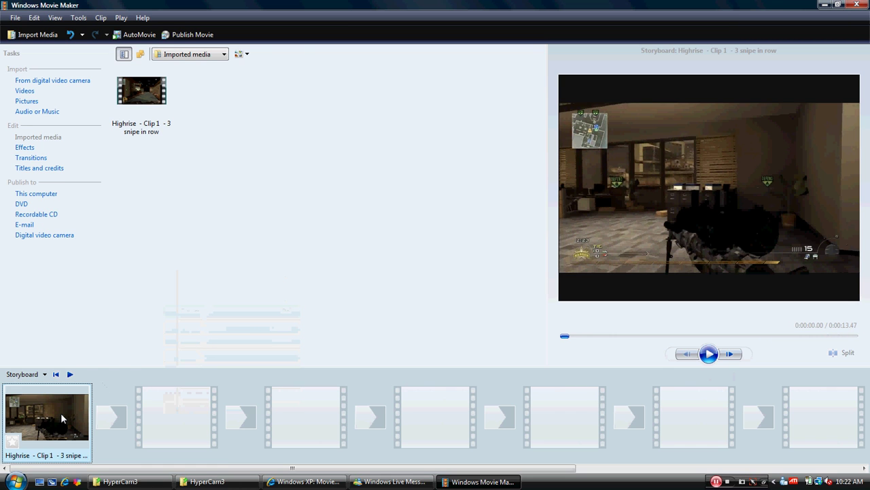
{"action": "left_click", "coordinate": [709, 354]}
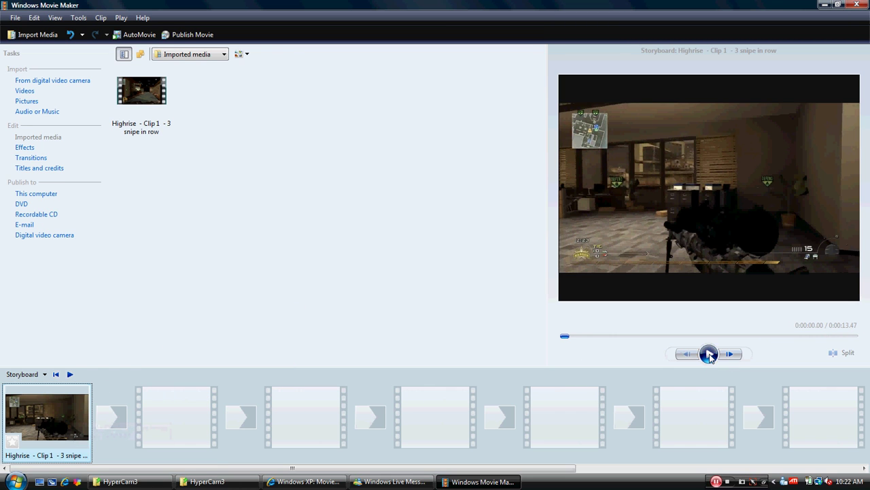